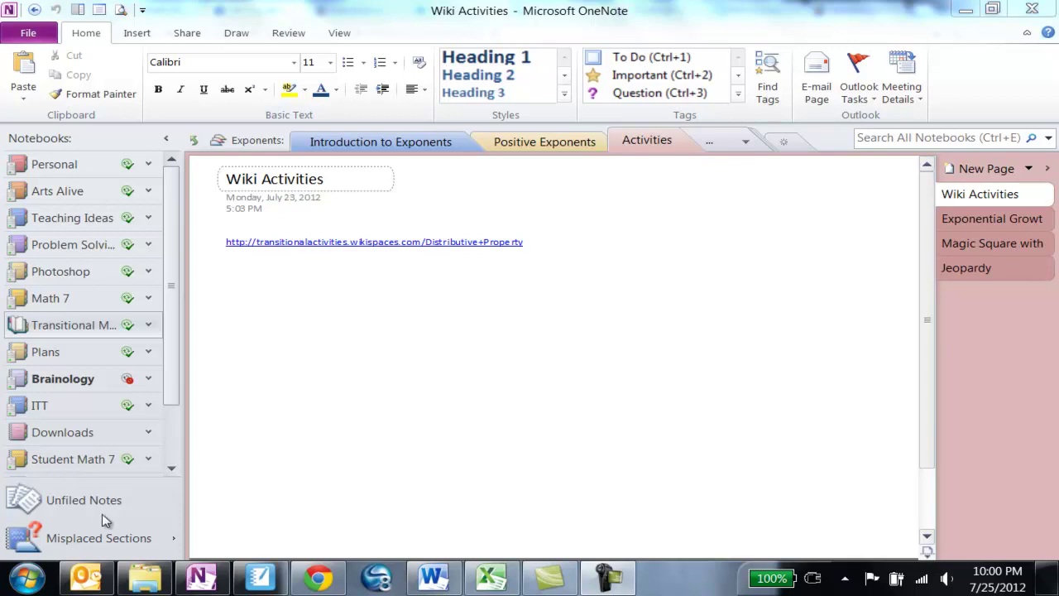
- In Windows Explorer, open the OneNote Notebooks folder under Documents > My Documents
{"action": "left_click", "coordinate": [148, 584]}
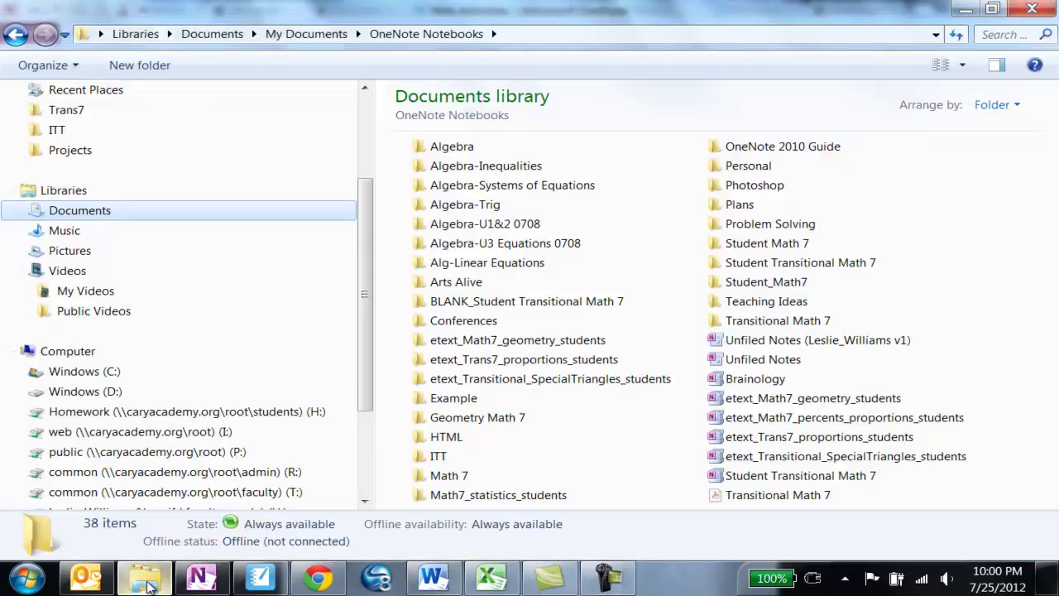
{"action": "left_click", "coordinate": [23, 212]}
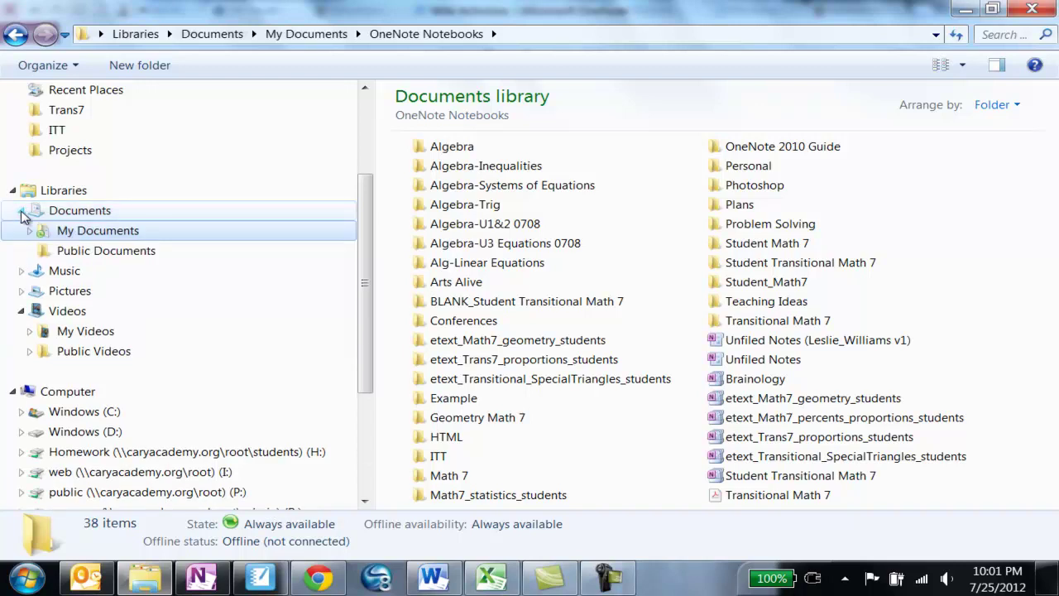
{"action": "left_click", "coordinate": [29, 232]}
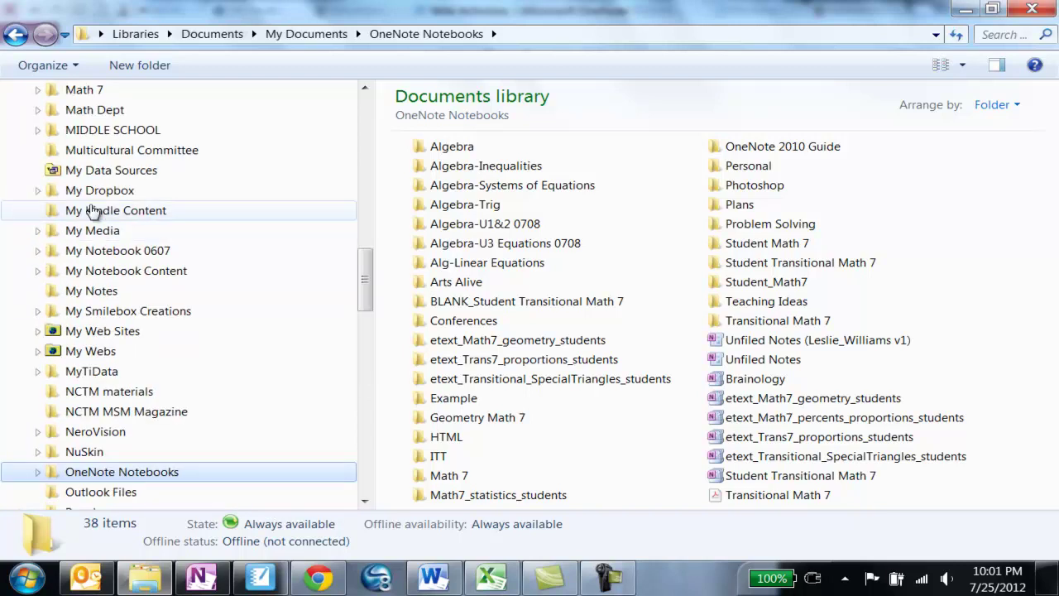
{"action": "left_click_drag", "start_coordinate": [367, 287], "coordinate": [392, 320]}
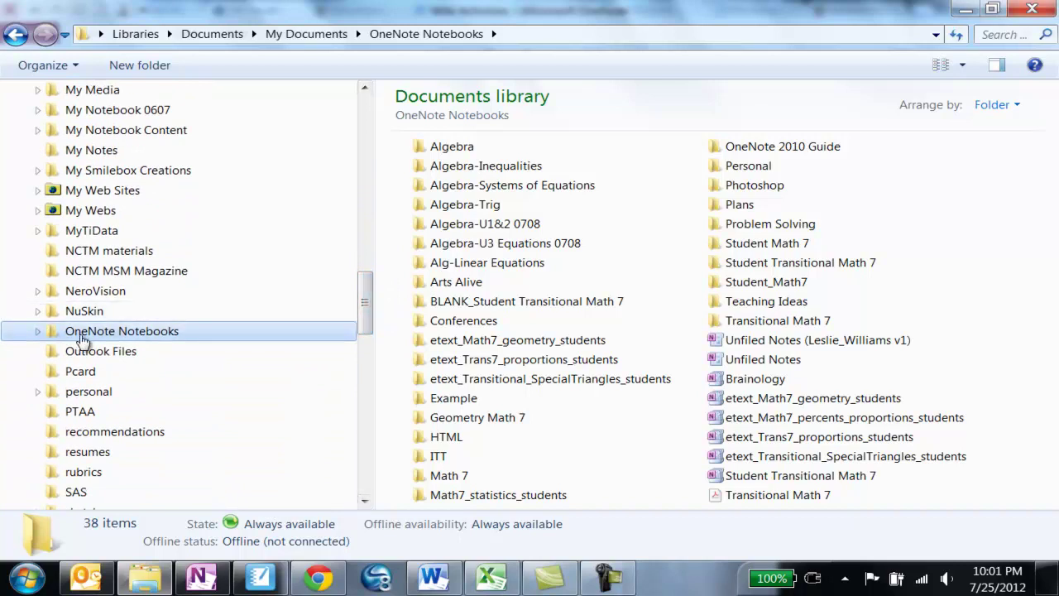
{"action": "left_click", "coordinate": [206, 341]}
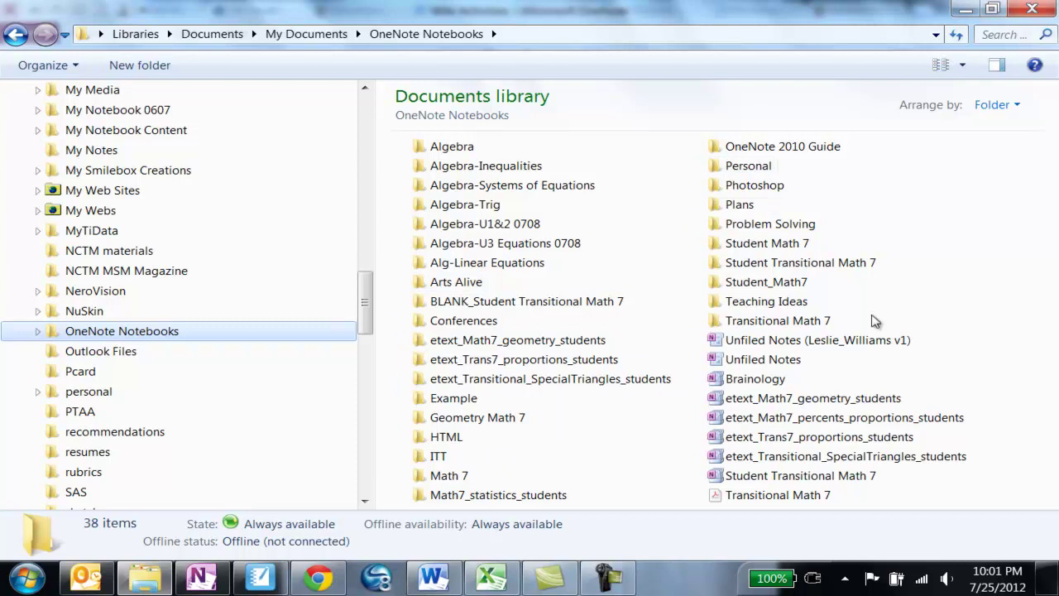
- Bring OneNote forward, scroll its Notebooks pane, then return to the file browser
{"action": "left_click", "coordinate": [201, 577]}
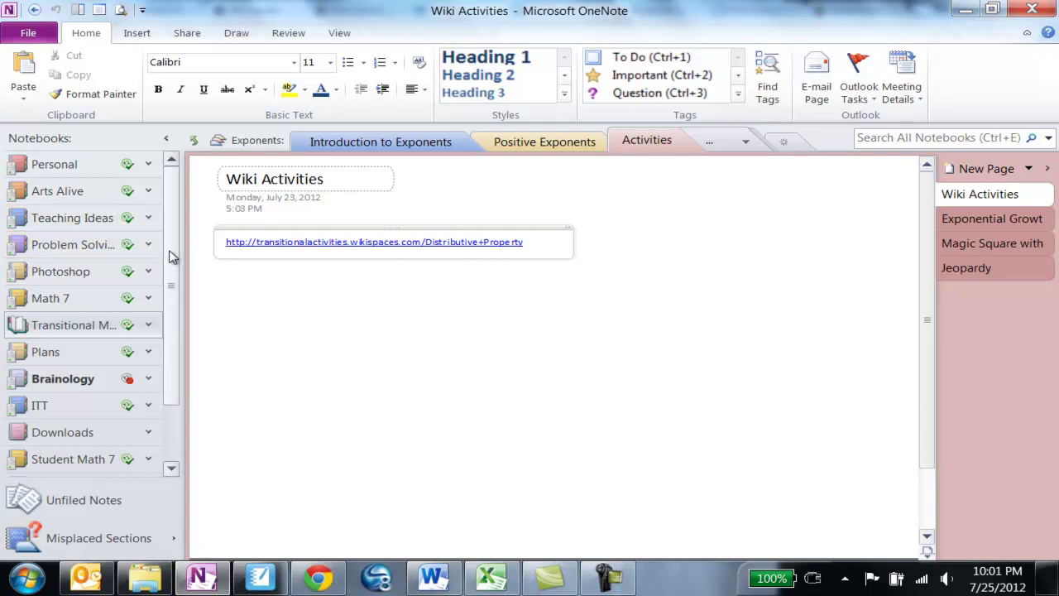
{"action": "left_click_drag", "start_coordinate": [170, 260], "coordinate": [163, 343]}
{"action": "scroll", "coordinate": [171, 274], "scroll_direction": "up", "scroll_amount": 3}
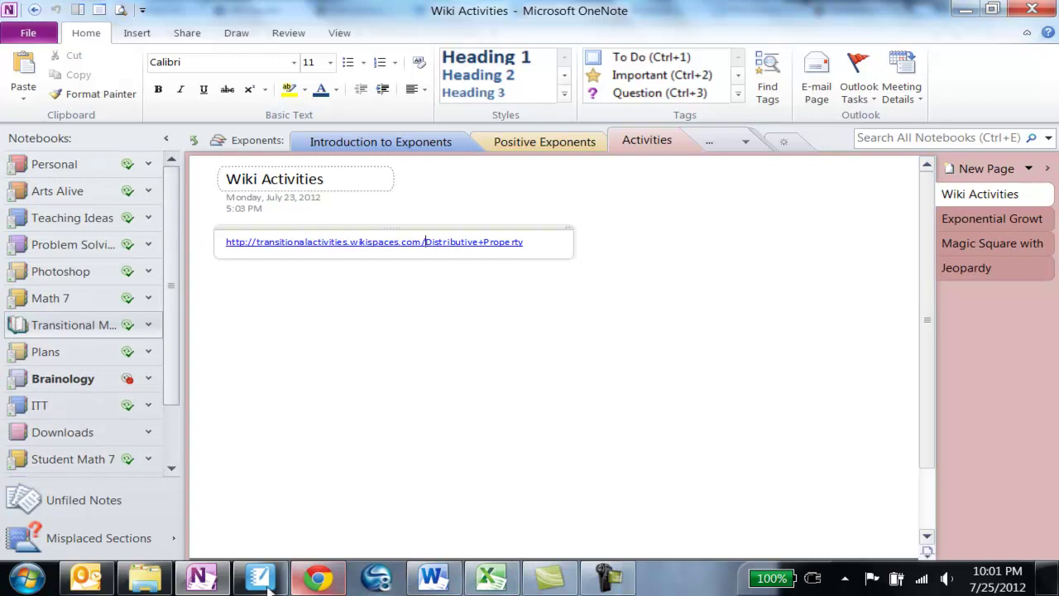
{"action": "mouse_move", "coordinate": [552, 583]}
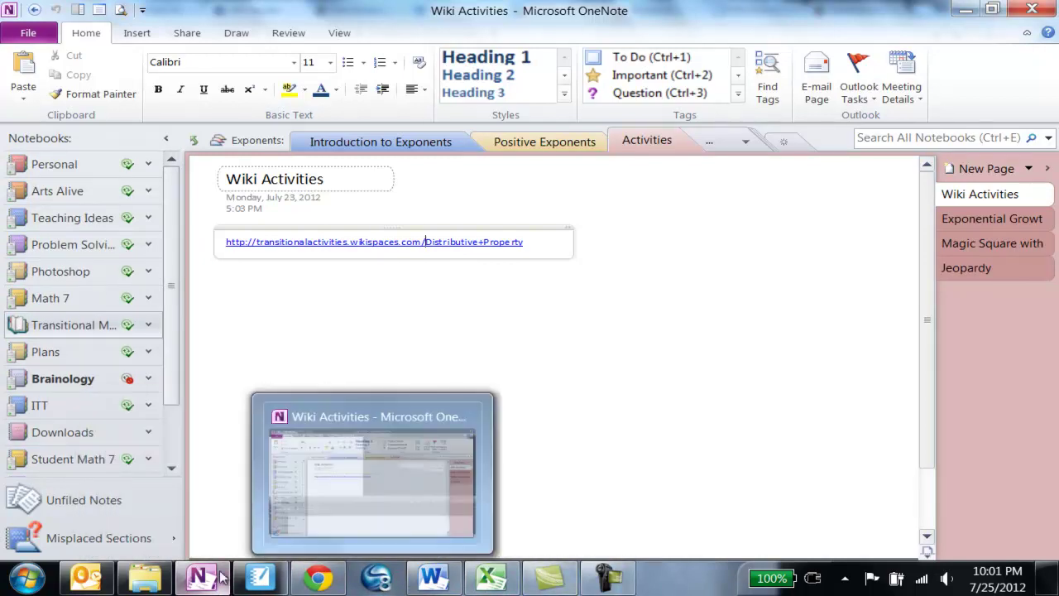
{"action": "left_click", "coordinate": [149, 582]}
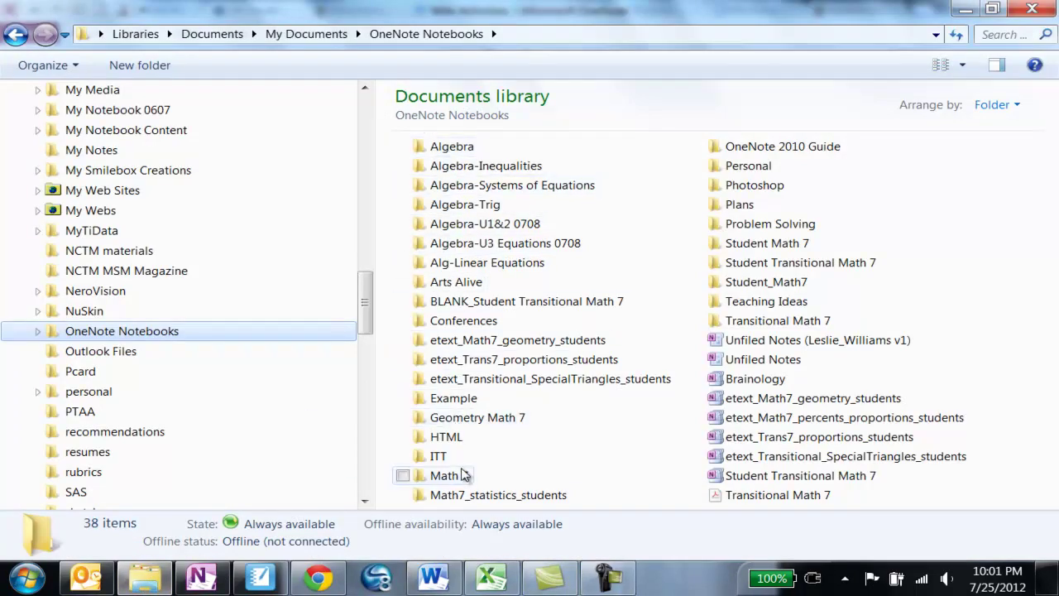
- Open the Inequalities section from the Algebra folder in OneNote
{"action": "left_click", "coordinate": [438, 146]}
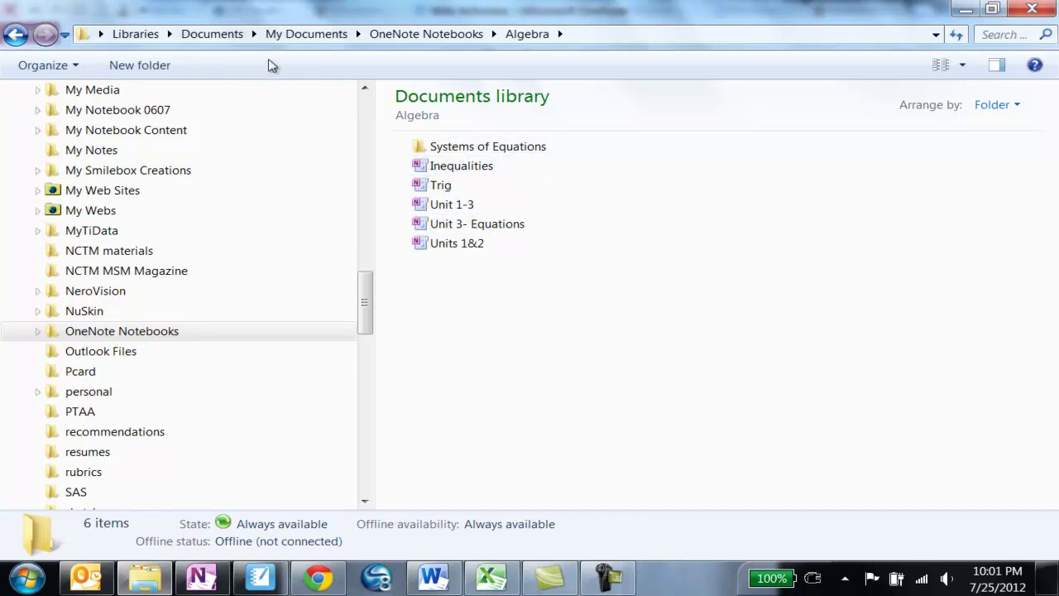
{"action": "left_click", "coordinate": [451, 169]}
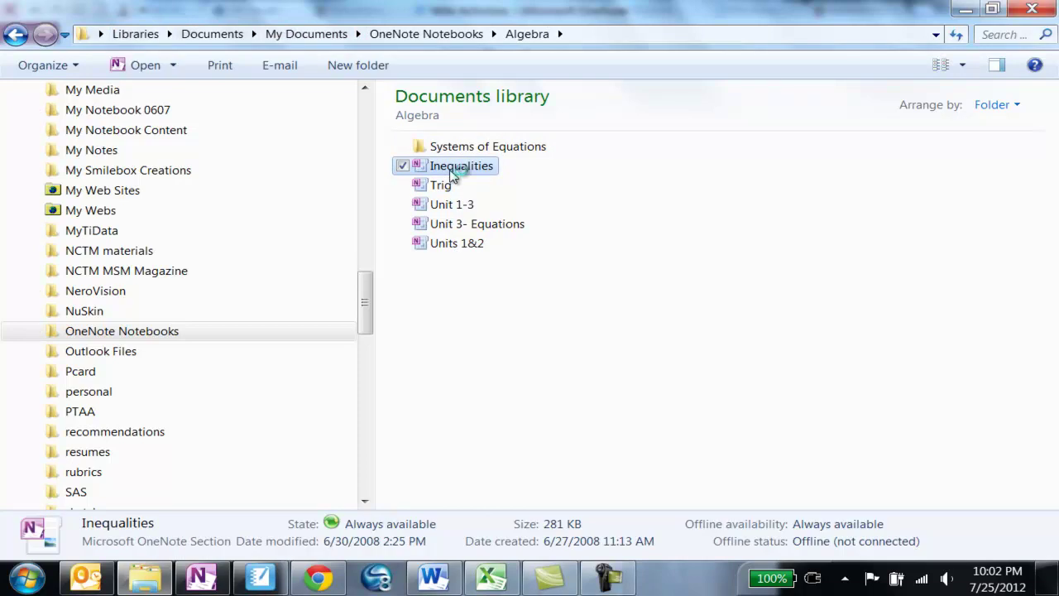
{"action": "double_click", "coordinate": [451, 171]}
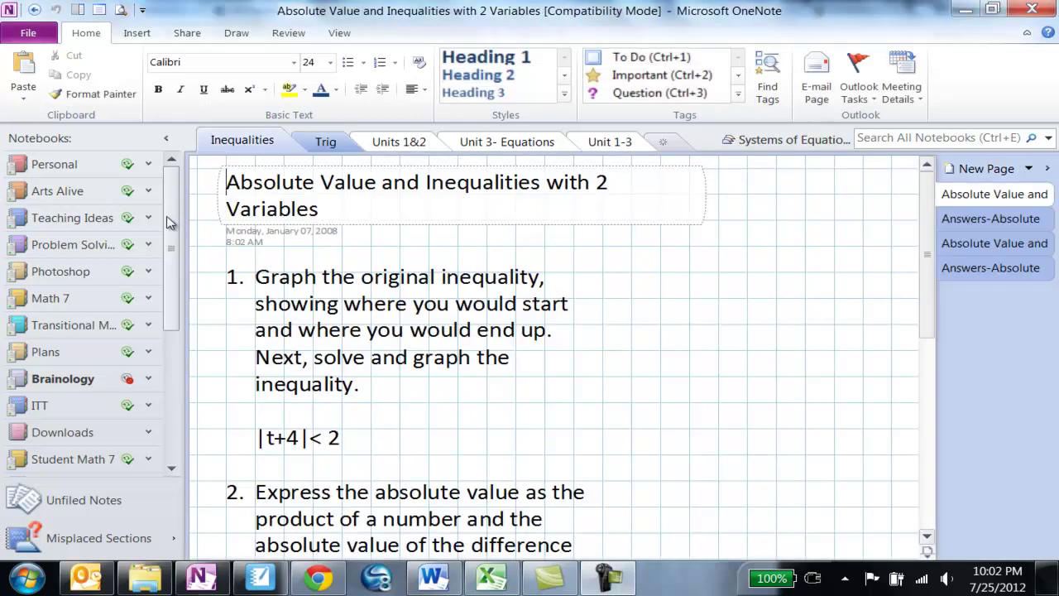
- Close the Algebra notebook from its context menu in the Notebooks pane
{"action": "left_click_drag", "start_coordinate": [170, 218], "coordinate": [184, 371]}
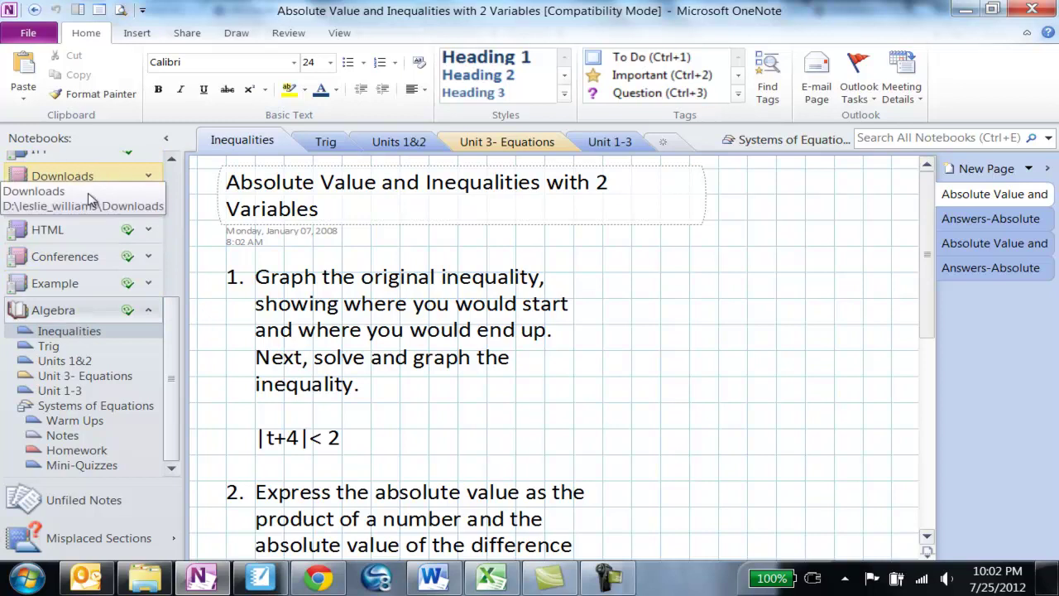
{"action": "right_click", "coordinate": [70, 316]}
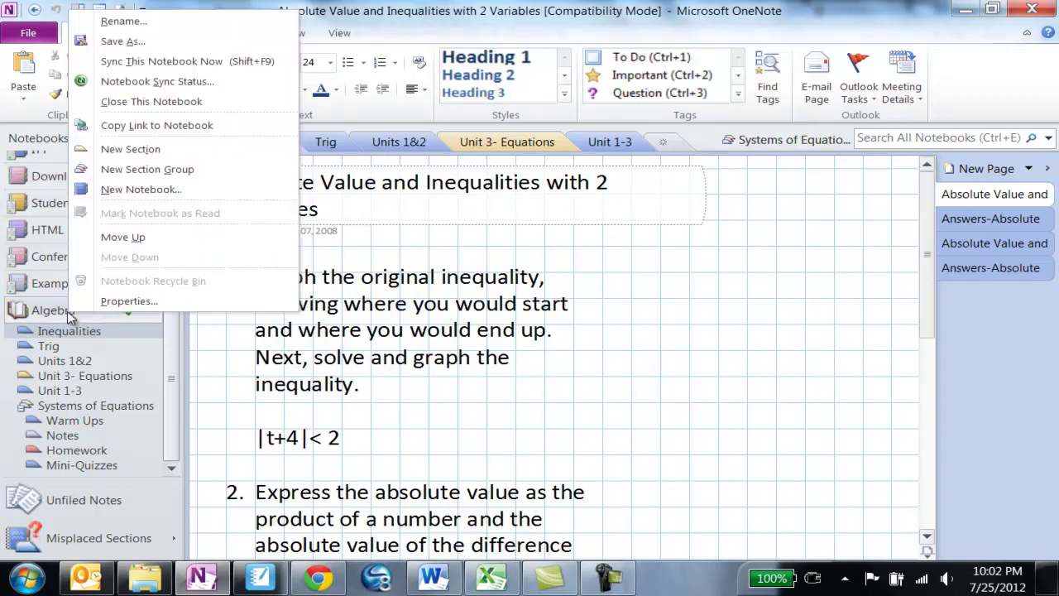
{"action": "left_click", "coordinate": [191, 104]}
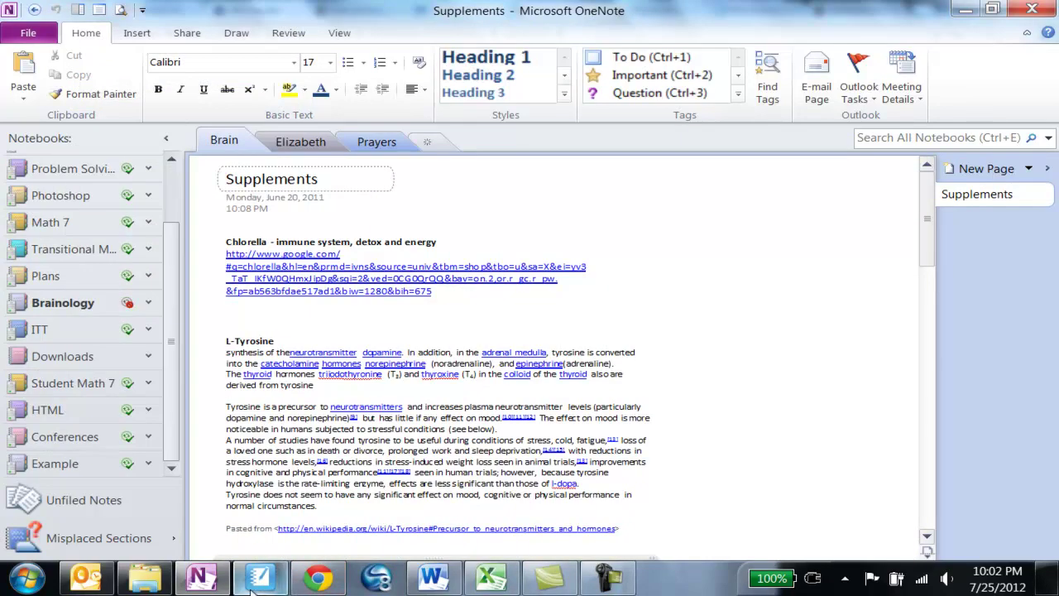
- Open New Section 1 from the Alg-Linear Equations folder in OneNote
{"action": "left_click", "coordinate": [164, 588]}
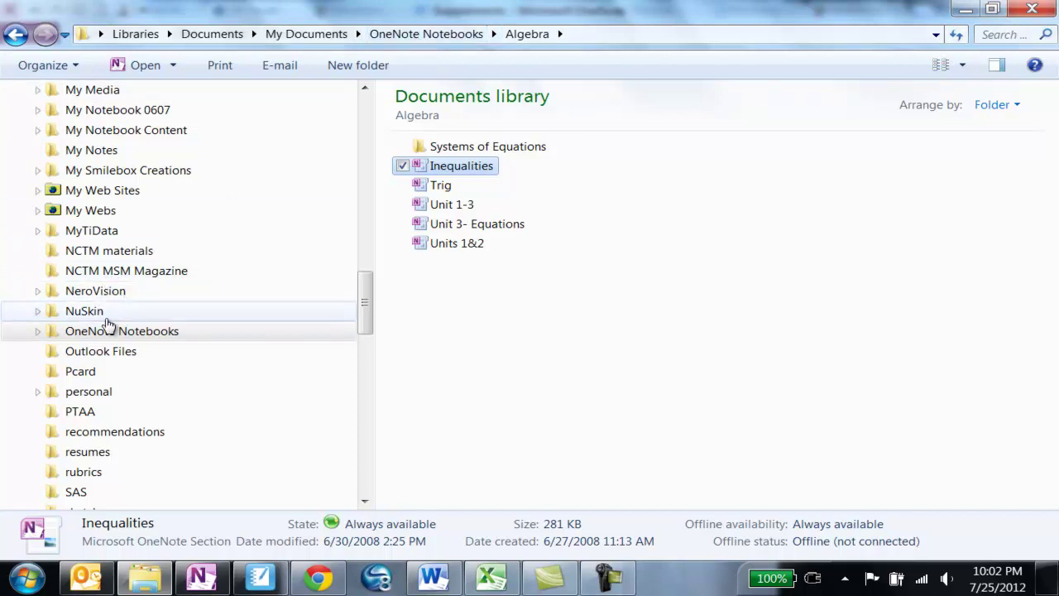
{"action": "left_click", "coordinate": [109, 332]}
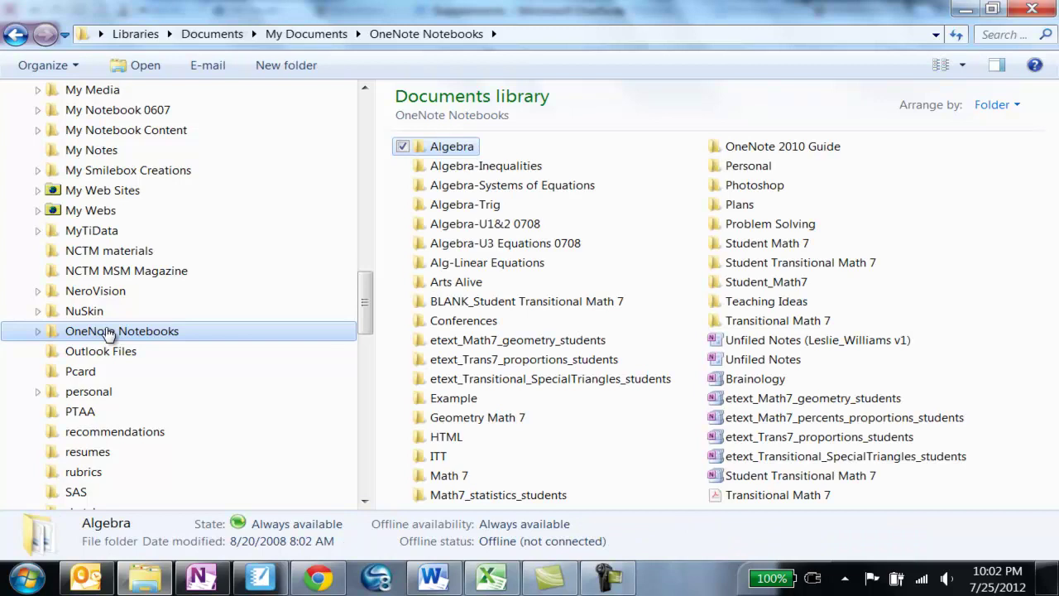
{"action": "left_click", "coordinate": [546, 265]}
{"action": "double_click", "coordinate": [548, 269]}
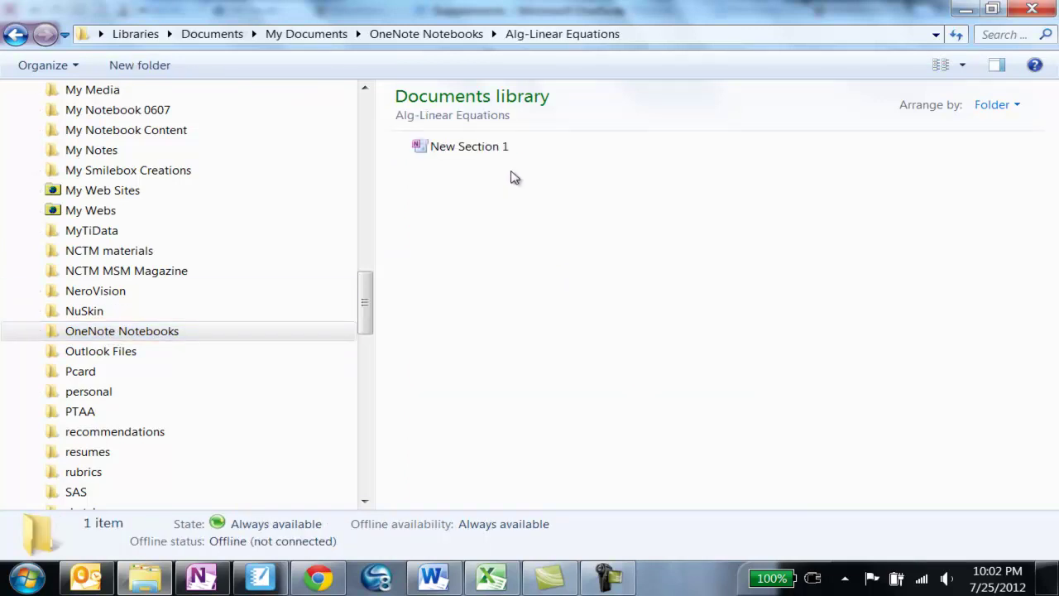
{"action": "double_click", "coordinate": [488, 148]}
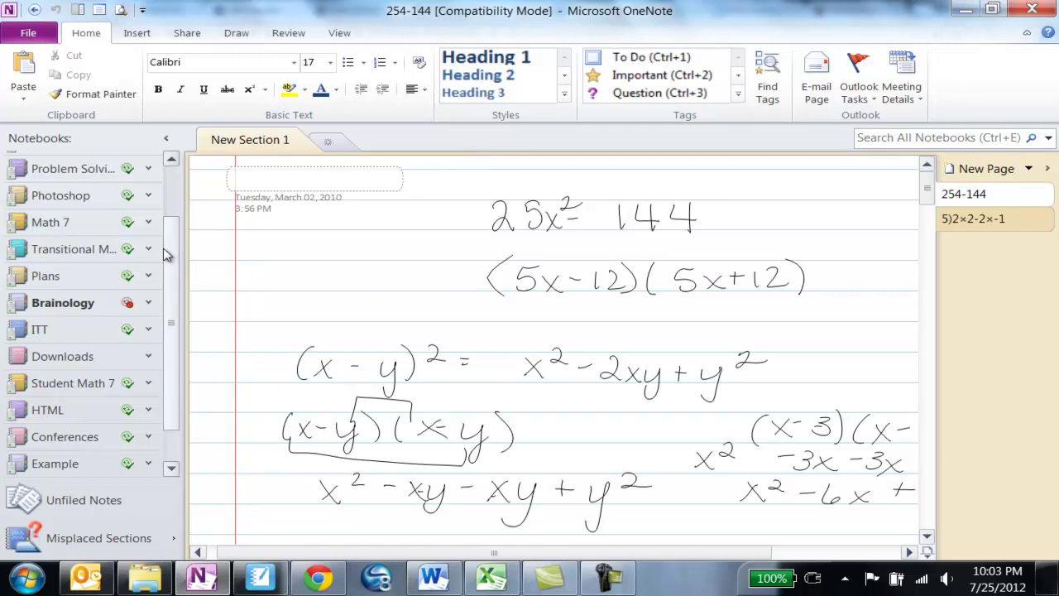
- Close the Alg-Linear Equations notebook via Close This Notebook in the Notebooks pane
{"action": "scroll", "coordinate": [168, 275], "scroll_direction": "down", "scroll_amount": 1}
{"action": "scroll", "coordinate": [167, 276], "scroll_direction": "down", "scroll_amount": 1}
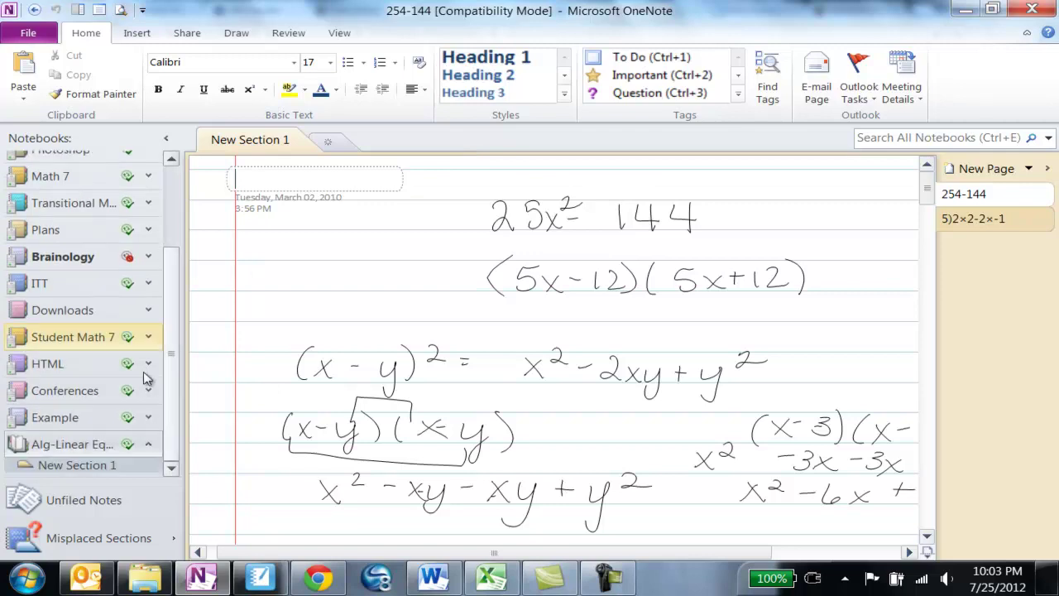
{"action": "right_click", "coordinate": [71, 447]}
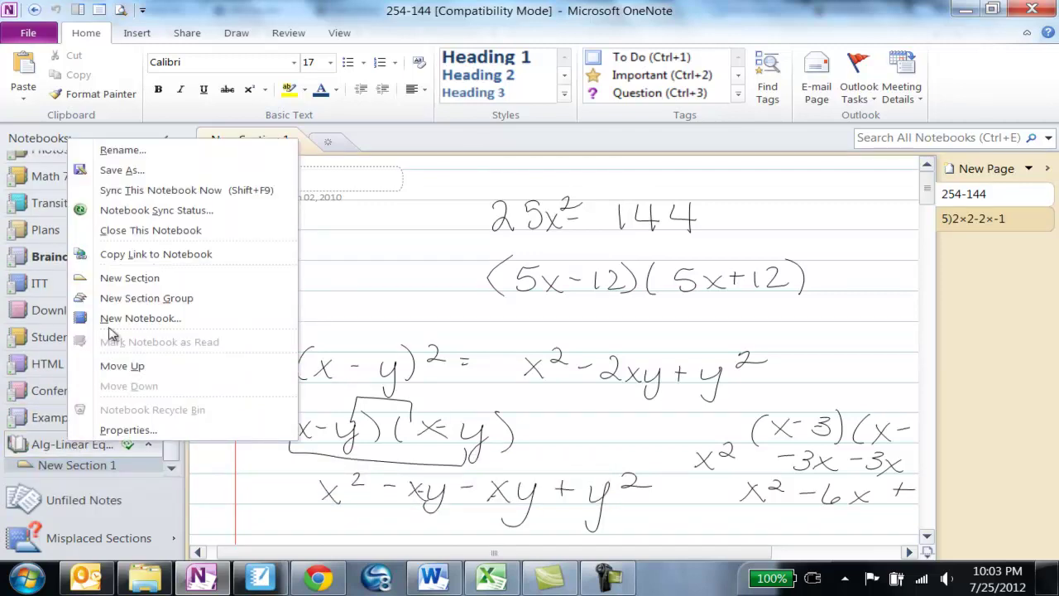
{"action": "left_click", "coordinate": [137, 230]}
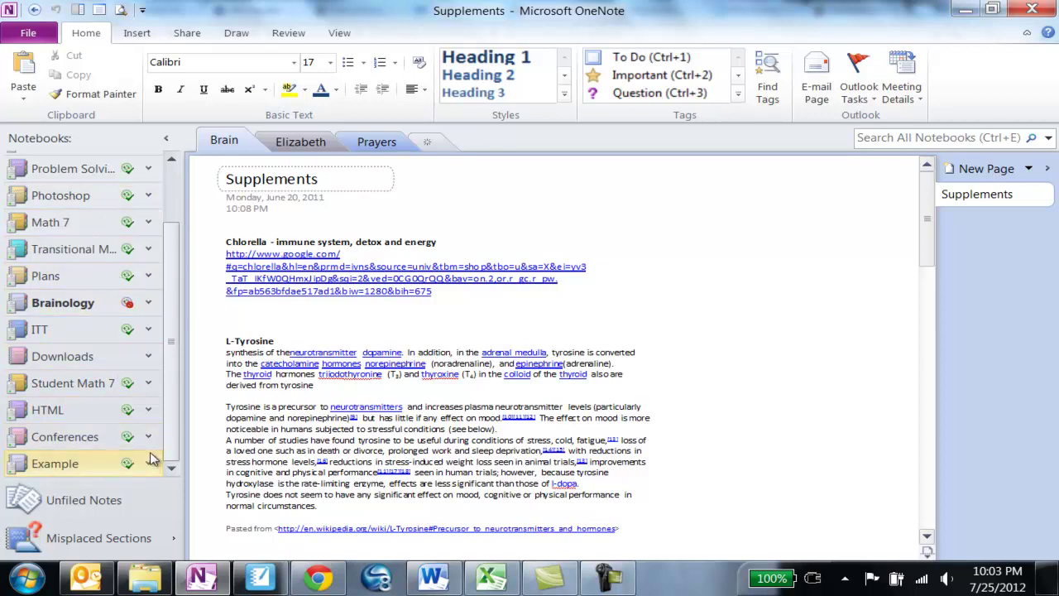
- Delete the Alg-Linear Equations folder from OneNote Notebooks to the Recycle Bin
{"action": "left_click", "coordinate": [146, 581]}
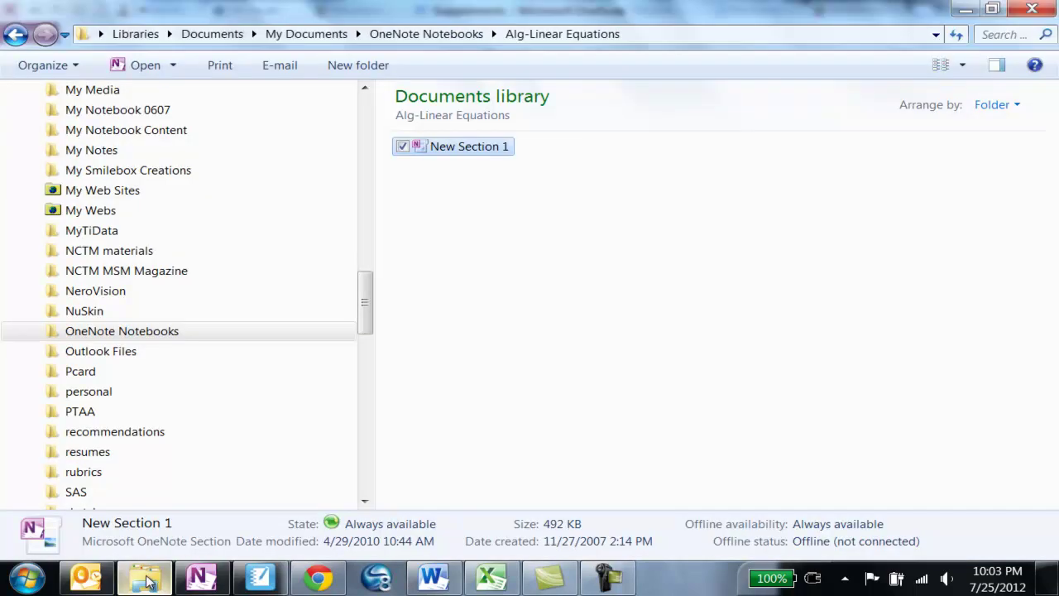
{"action": "left_click", "coordinate": [111, 337]}
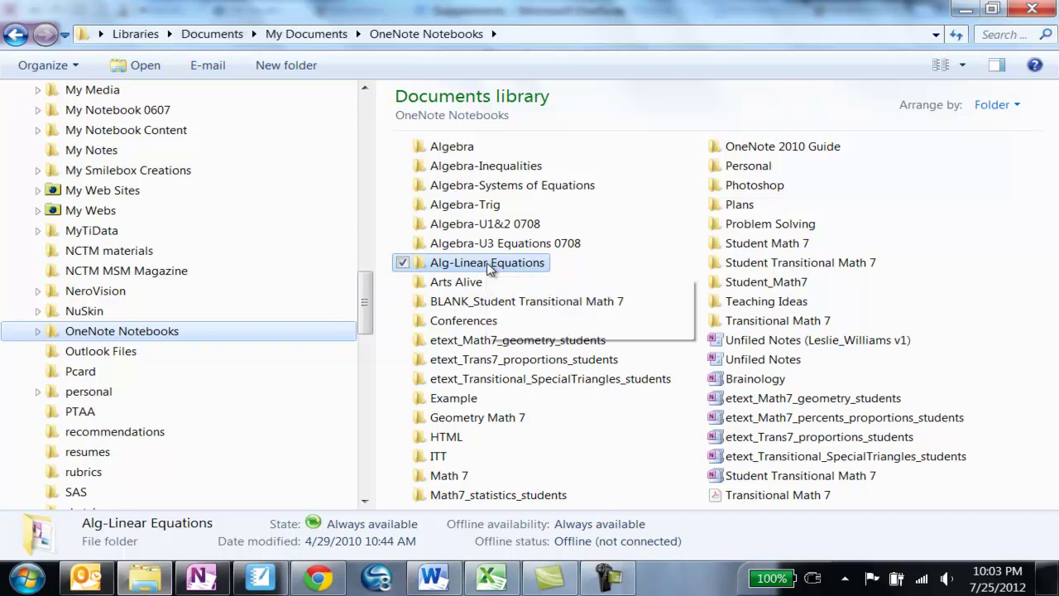
{"action": "double_click", "coordinate": [487, 263]}
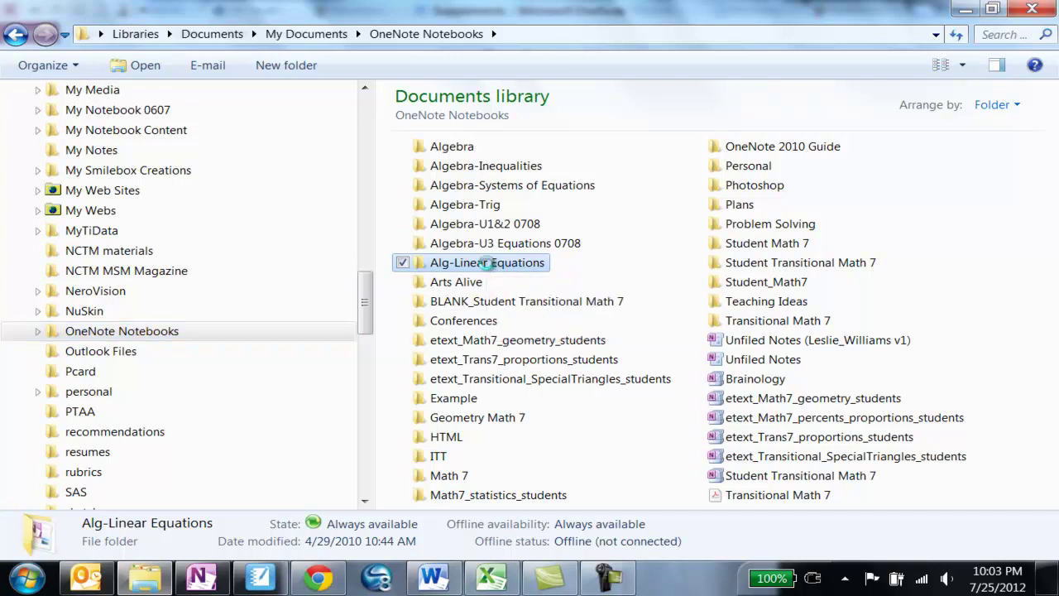
{"action": "right_click", "coordinate": [488, 265]}
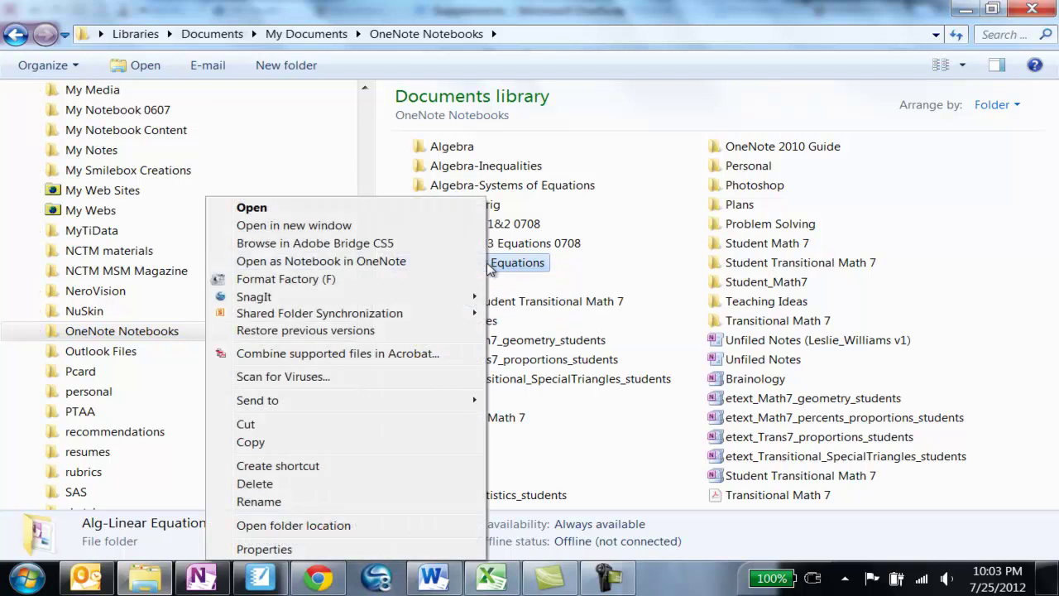
{"action": "left_click", "coordinate": [351, 485]}
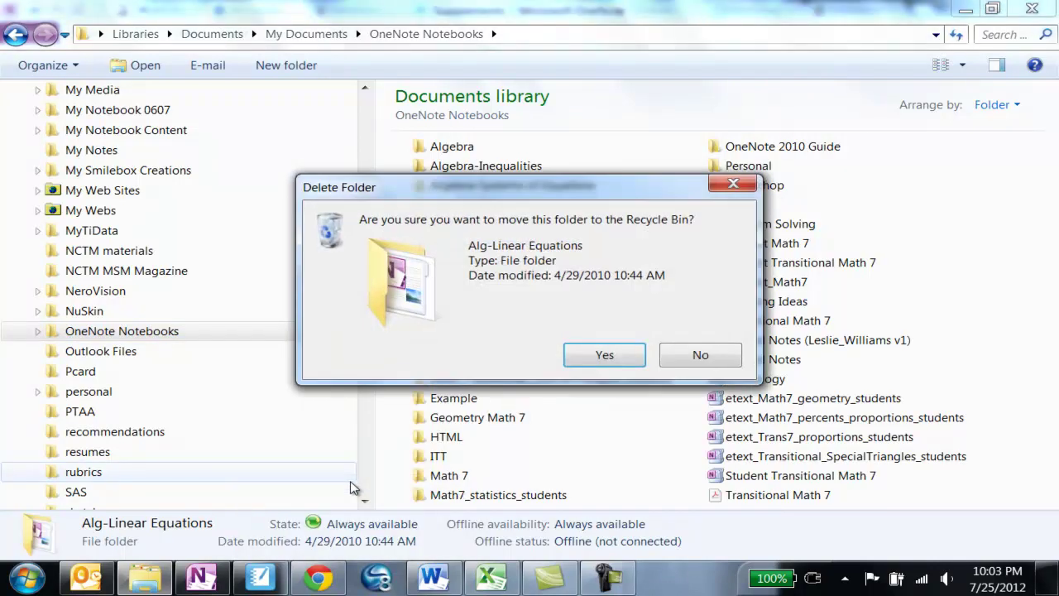
{"action": "left_click", "coordinate": [604, 355]}
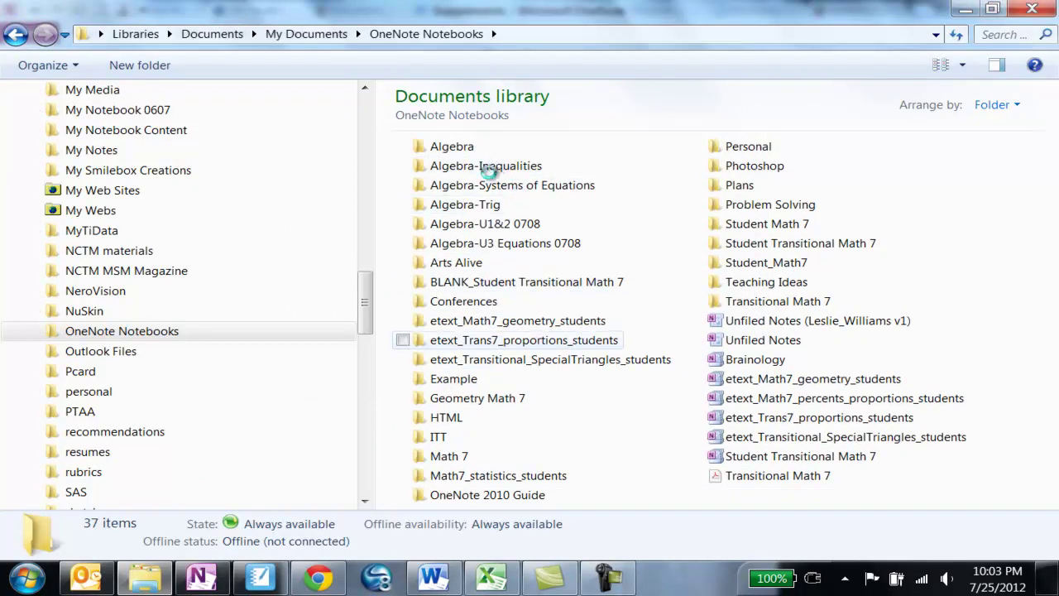
- In OneNote, bring up the File > Open > Browse dialog
{"action": "left_click", "coordinate": [202, 576]}
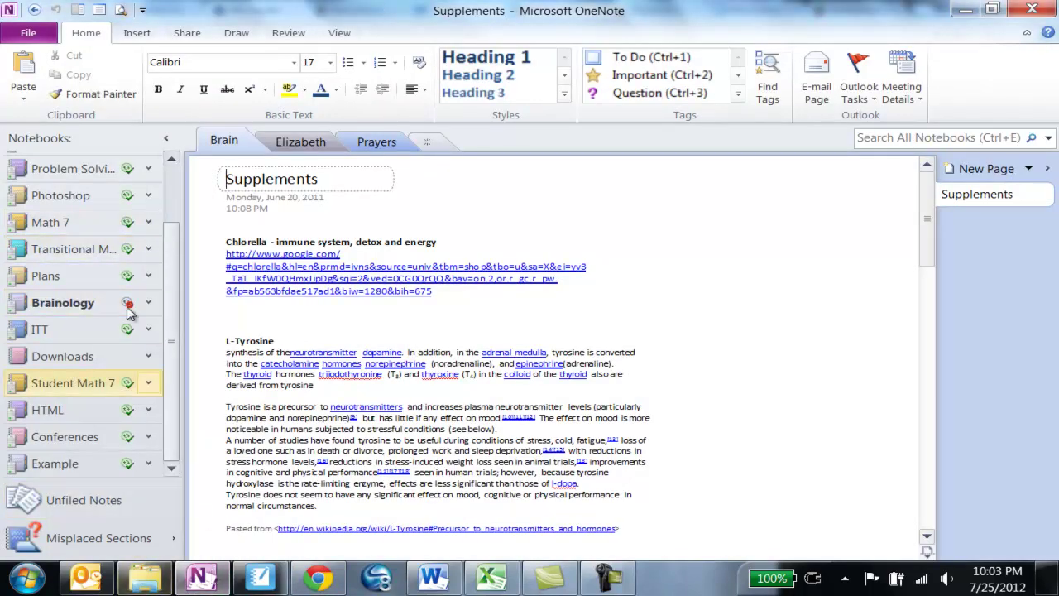
{"action": "left_click", "coordinate": [31, 33]}
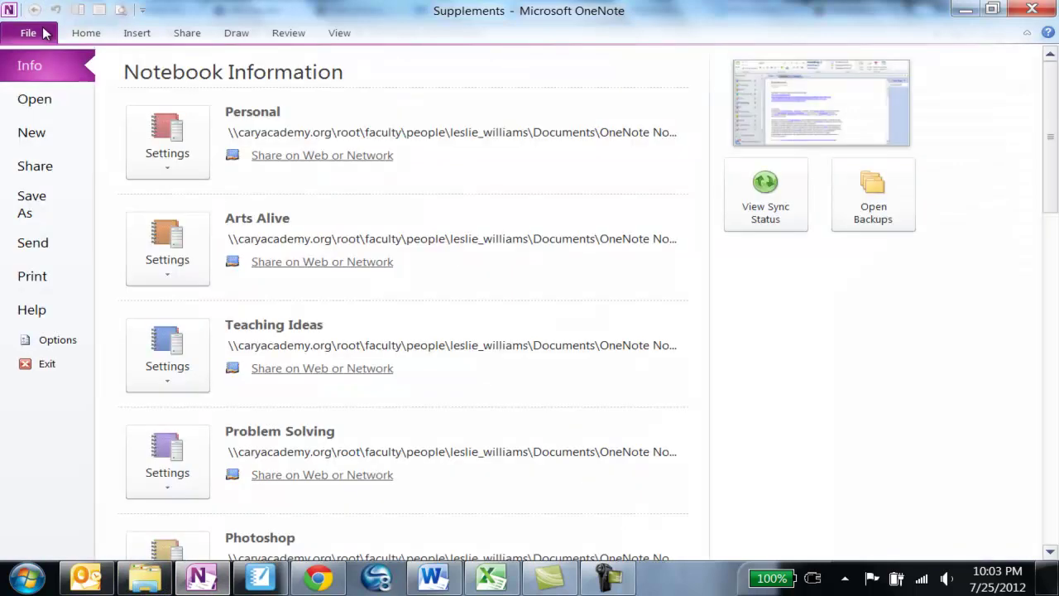
{"action": "left_click", "coordinate": [43, 95]}
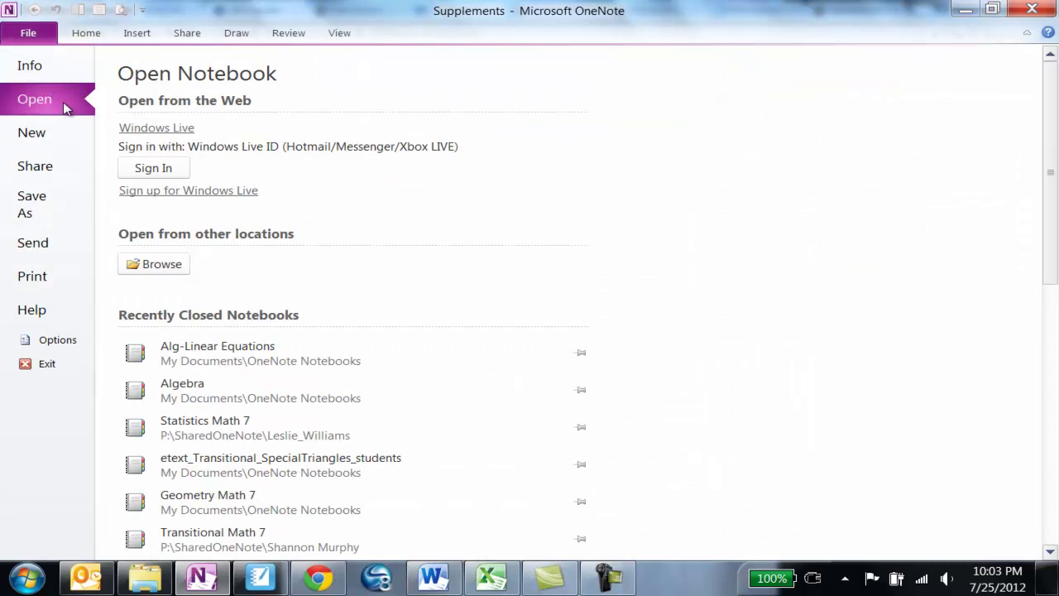
{"action": "left_click", "coordinate": [149, 266]}
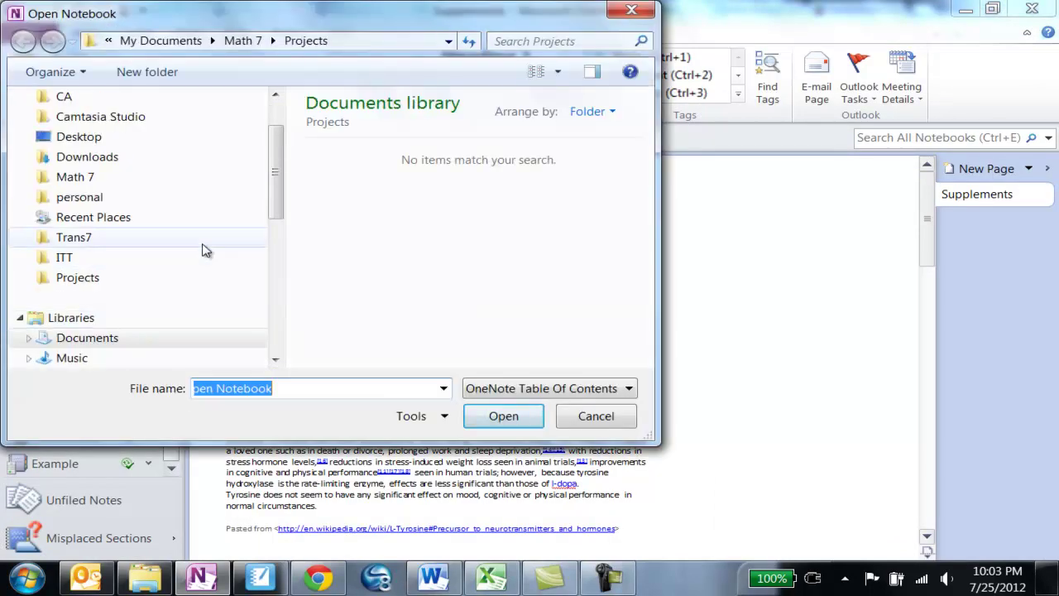
- Go to My Documents > OneNote Notebooks and open the Algebra-Systems of Equations notebook
{"action": "left_click_drag", "start_coordinate": [284, 182], "coordinate": [279, 256]}
{"action": "left_click", "coordinate": [31, 137]}
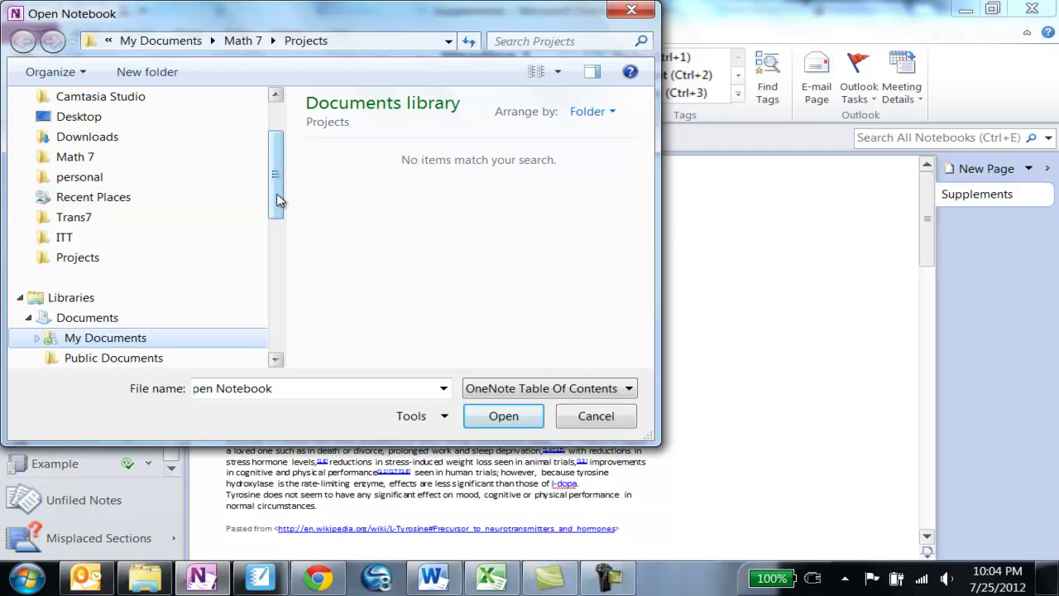
{"action": "left_click_drag", "start_coordinate": [277, 198], "coordinate": [278, 182]}
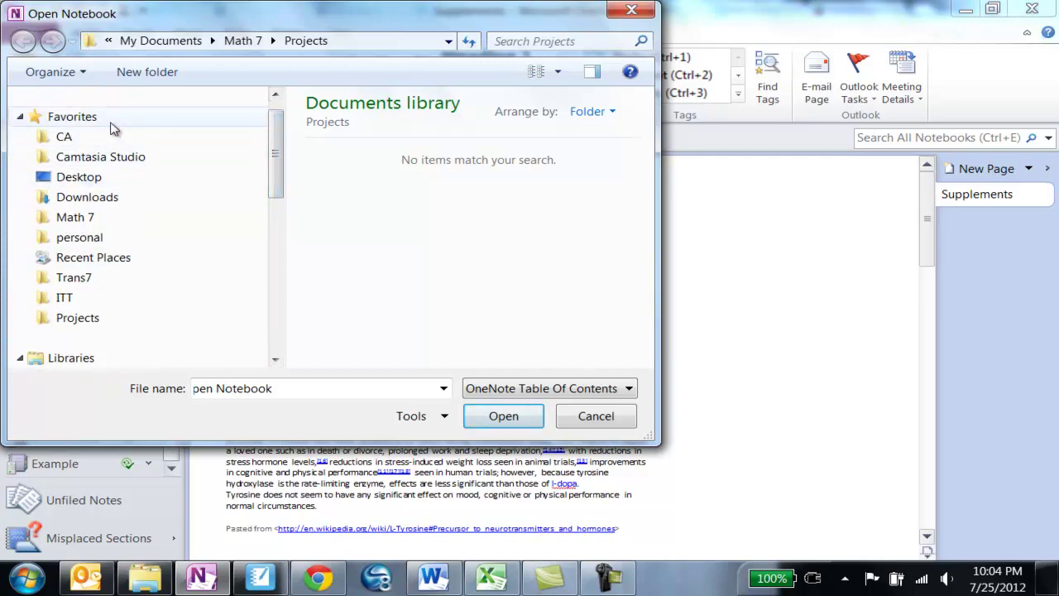
{"action": "left_click_drag", "start_coordinate": [271, 163], "coordinate": [275, 242]}
{"action": "left_click", "coordinate": [52, 179]}
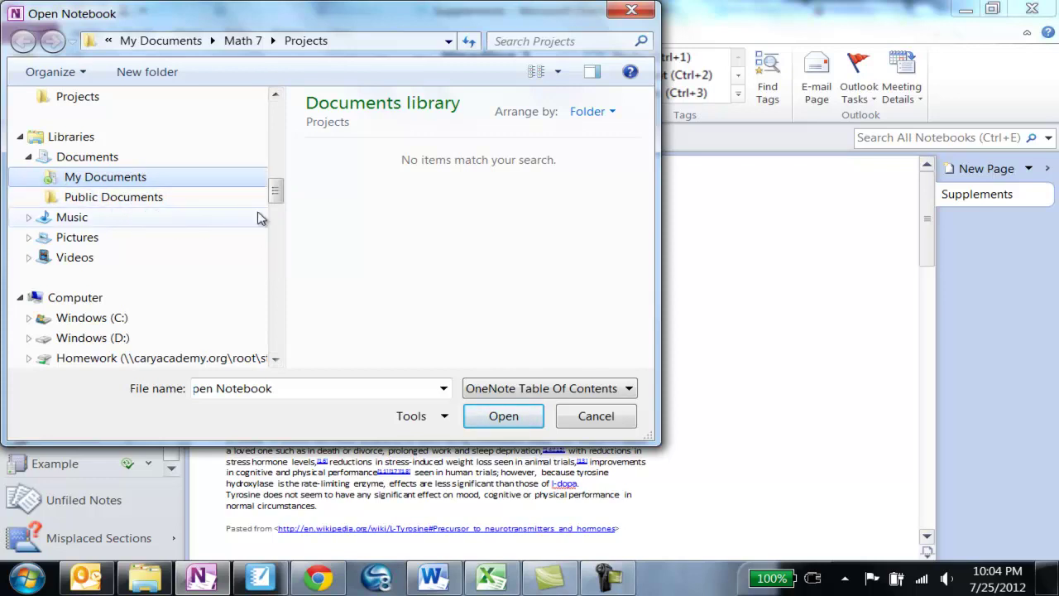
{"action": "left_click_drag", "start_coordinate": [278, 198], "coordinate": [288, 246]}
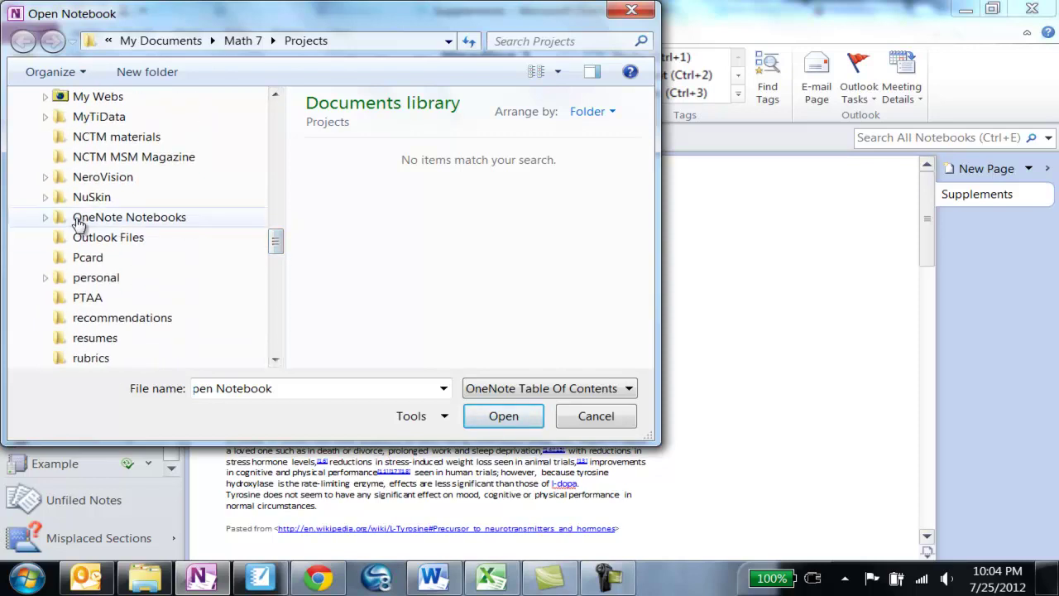
{"action": "left_click", "coordinate": [110, 216]}
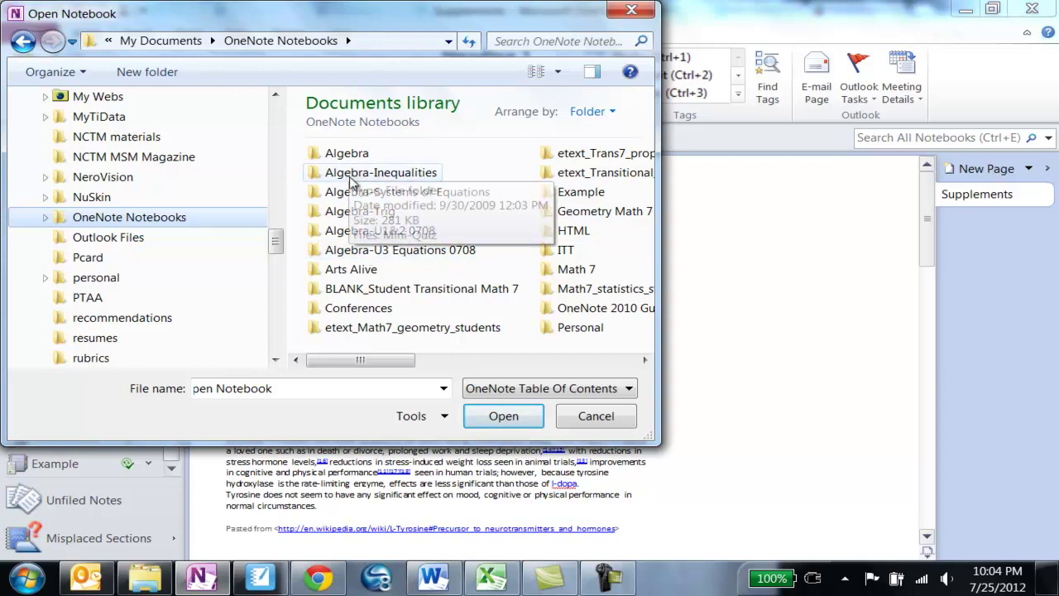
{"action": "left_click", "coordinate": [351, 193]}
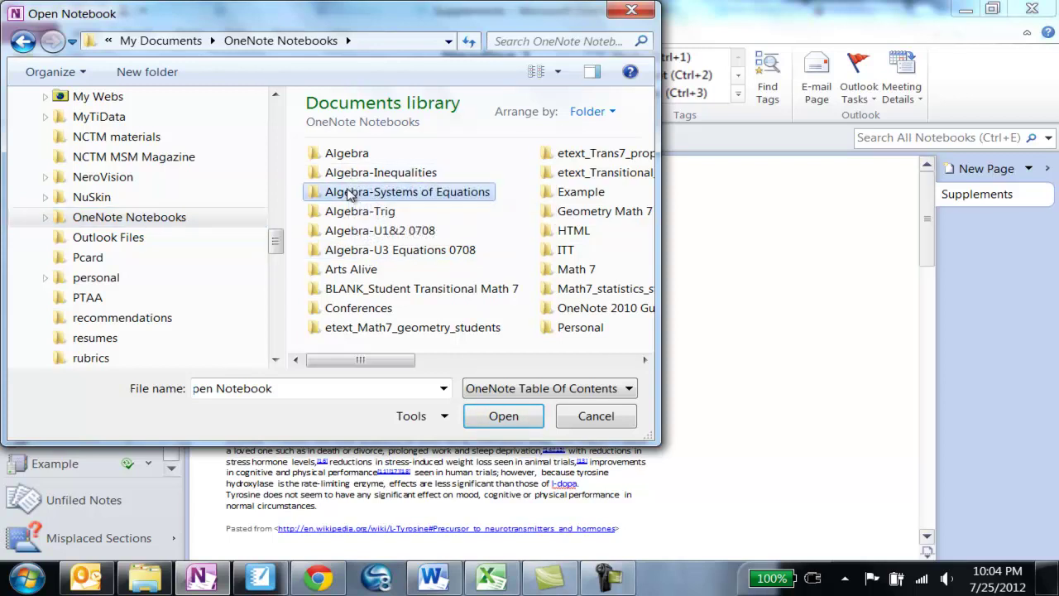
{"action": "left_click", "coordinate": [524, 428]}
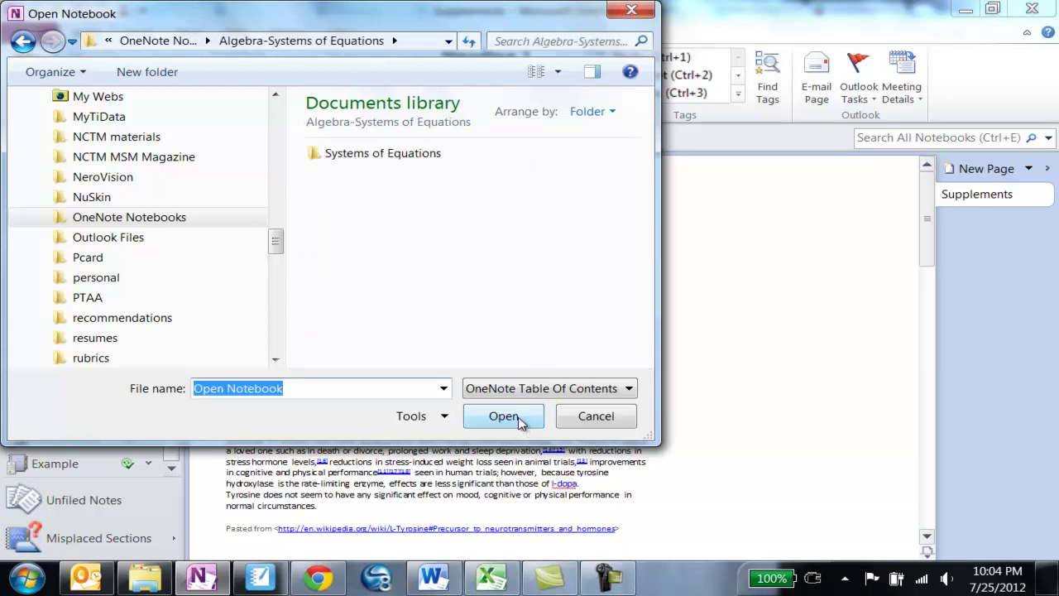
{"action": "left_click", "coordinate": [520, 417]}
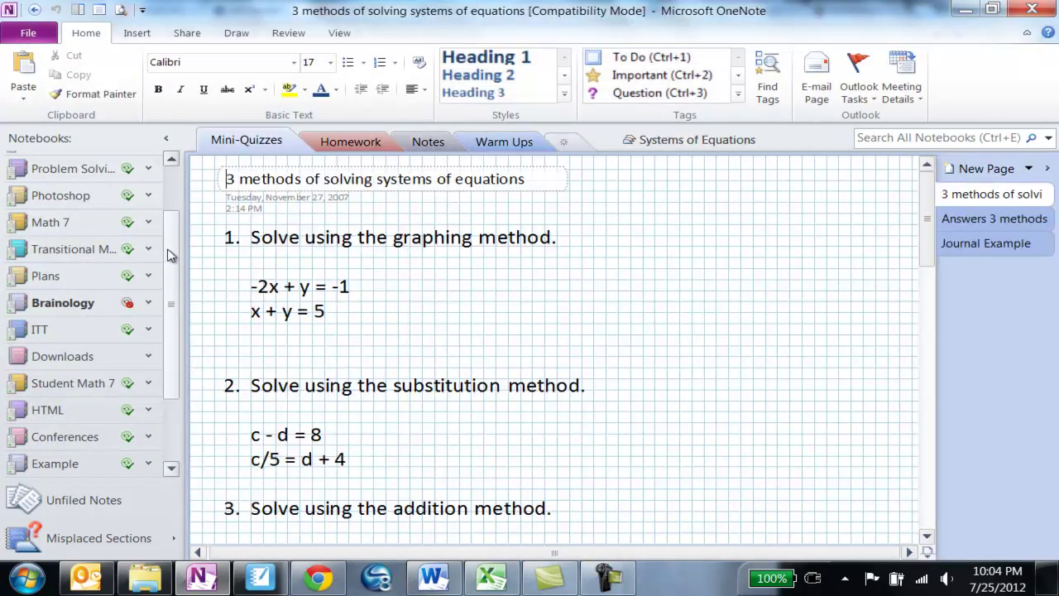
- Scroll the Notebooks pane to find the newly loaded Algebra-Systems of Equations notebook
{"action": "left_click_drag", "start_coordinate": [167, 256], "coordinate": [182, 336]}
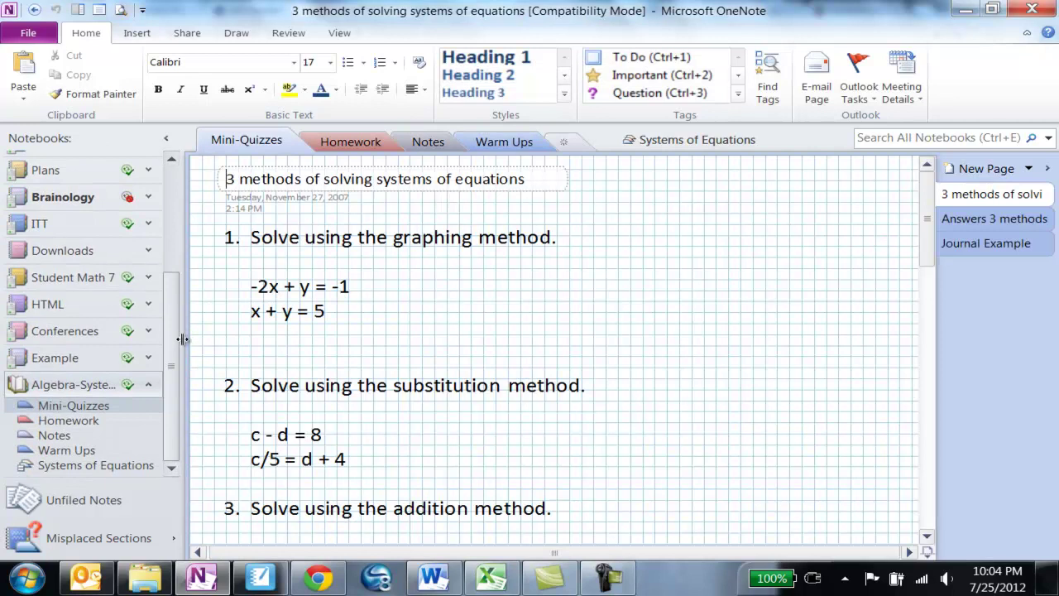